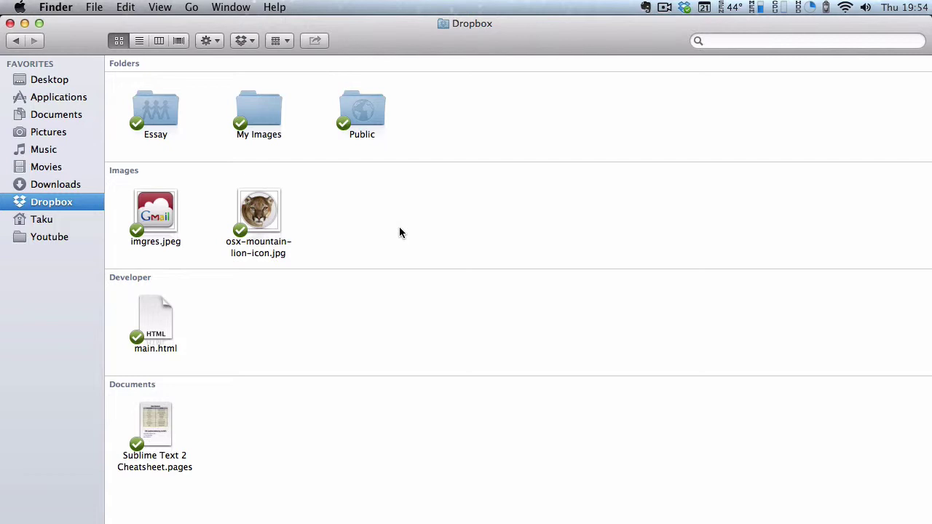
Create a new folder named 'Torrent Folder' inside Dropbox.
right_click(487, 118)
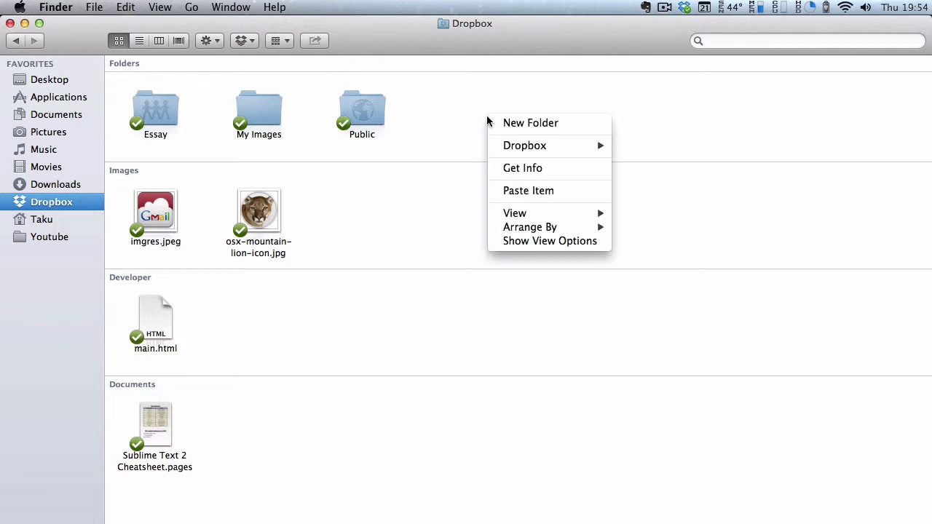
click(551, 123)
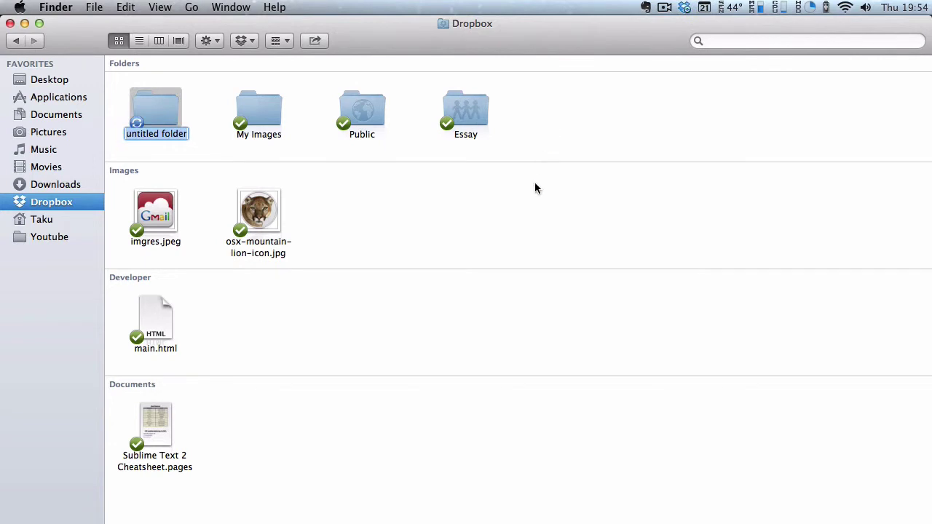
key(BackSpace)
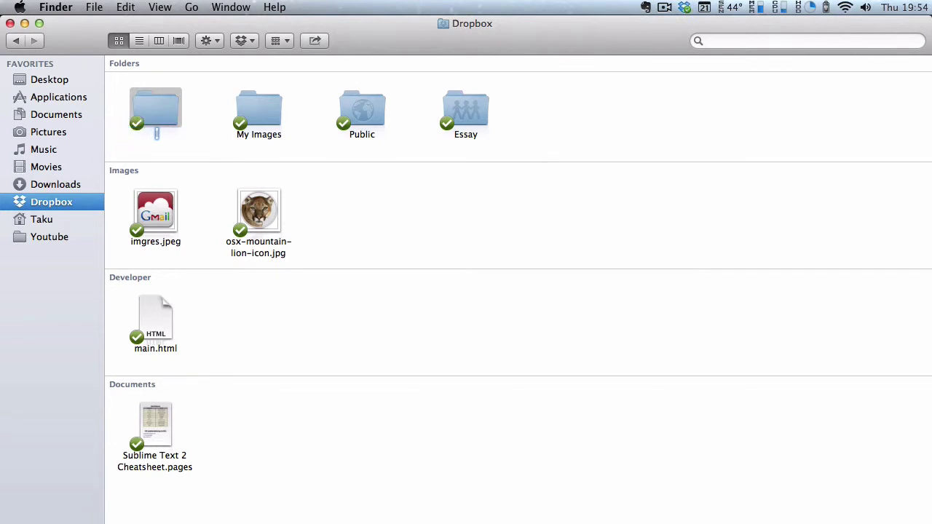
text(Torrent Folder)
key(Return)
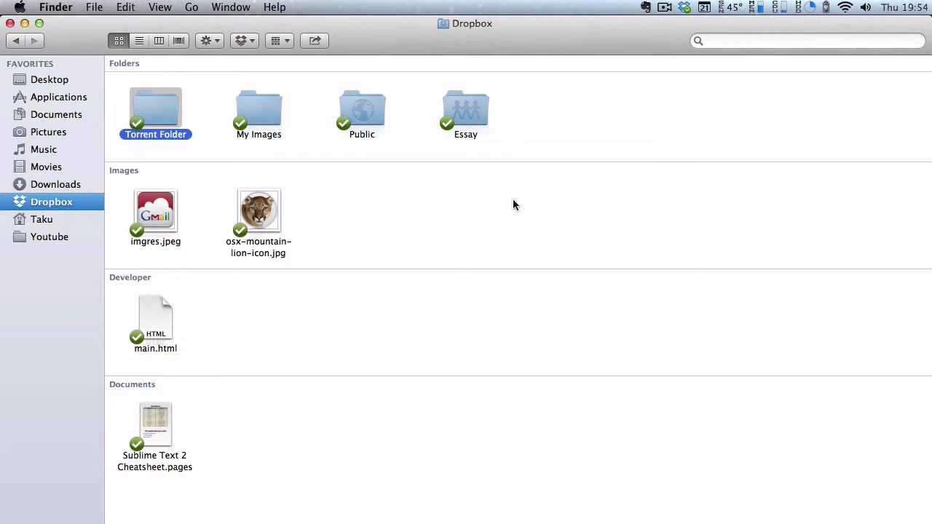
click(493, 221)
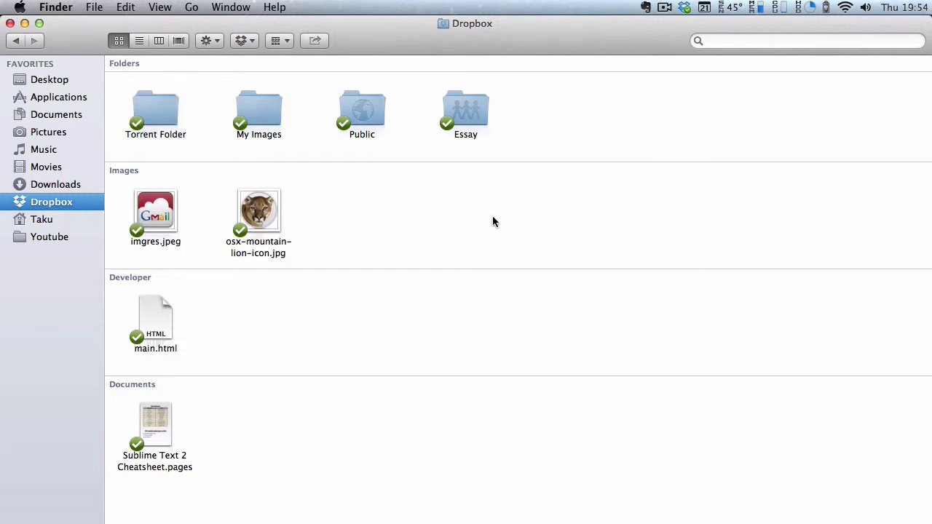
Launch µTorrent from the Alfred launcher by typing 'uto'.
key(alt+space)
text(uto)
key(Return)
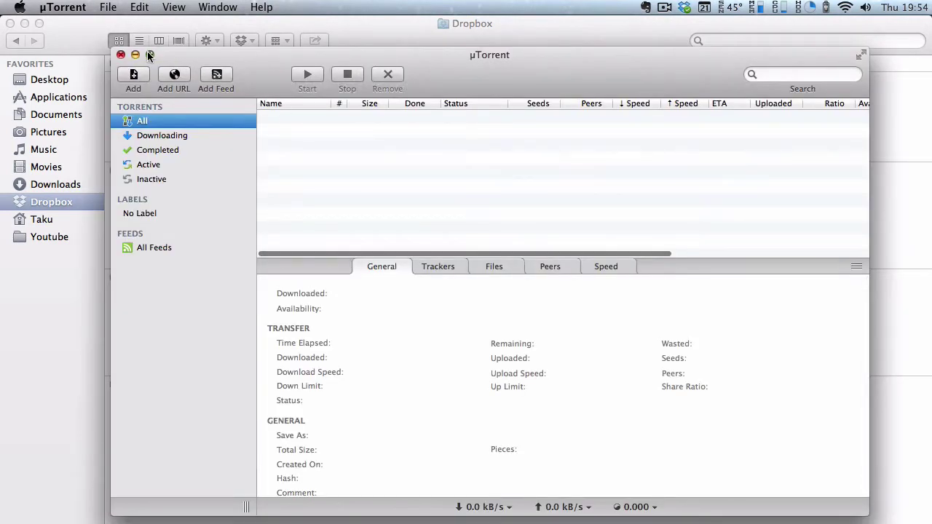
Maximize the µTorrent window and open Preferences at the Directories settings.
mouse_move(149, 56)
click(153, 77)
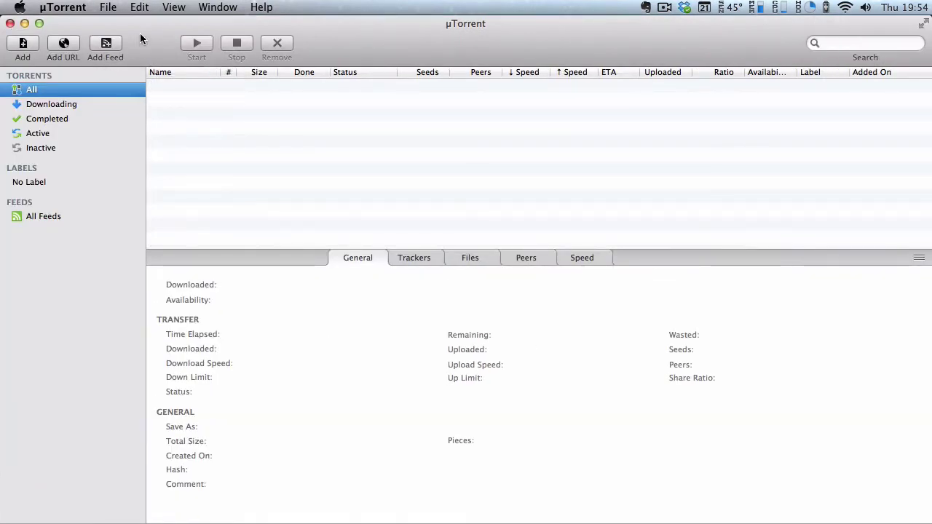
click(72, 9)
click(73, 46)
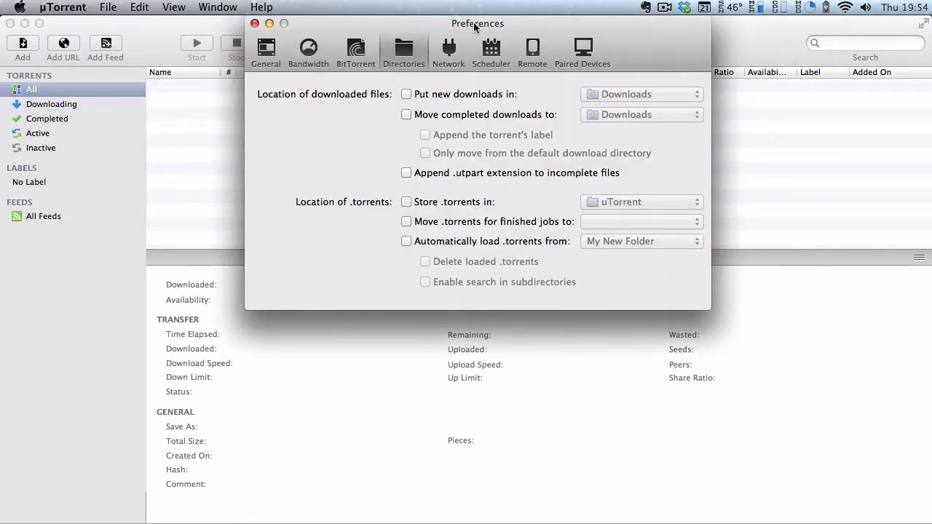
drag(475, 26, 471, 140)
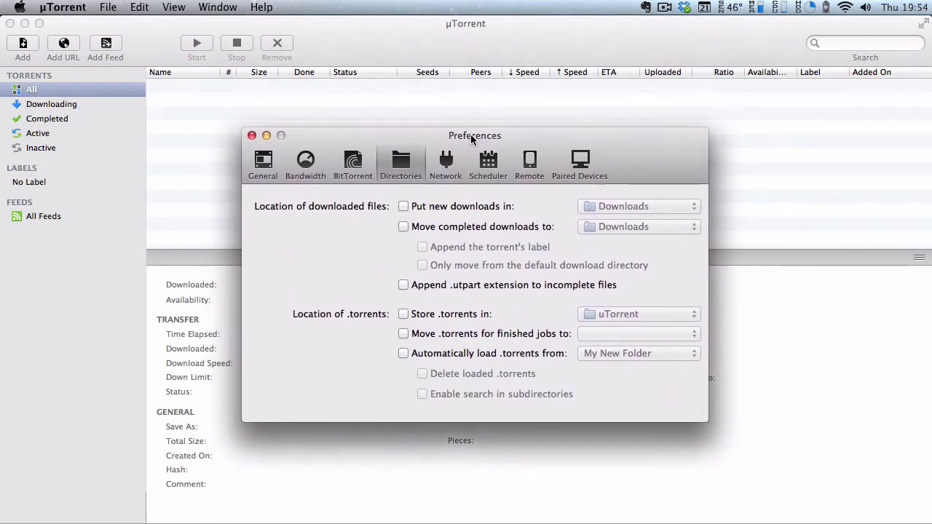
click(265, 163)
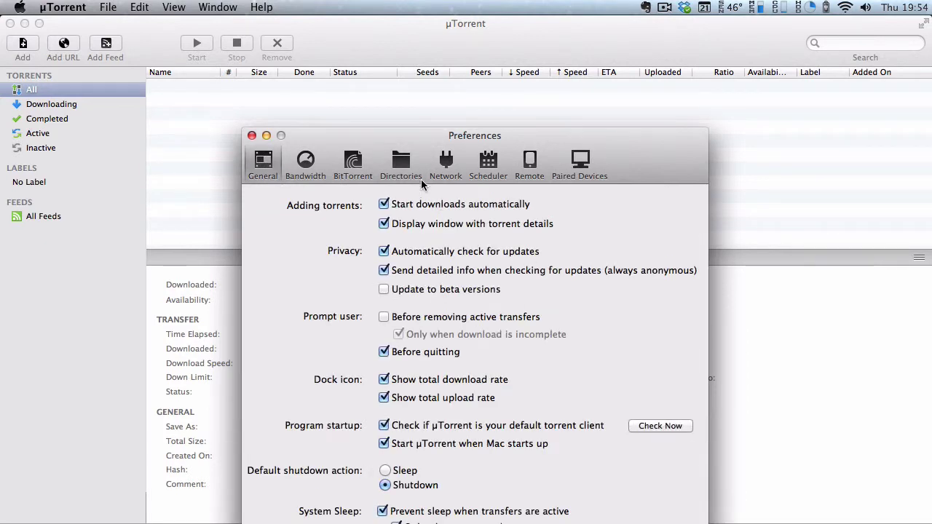
click(408, 162)
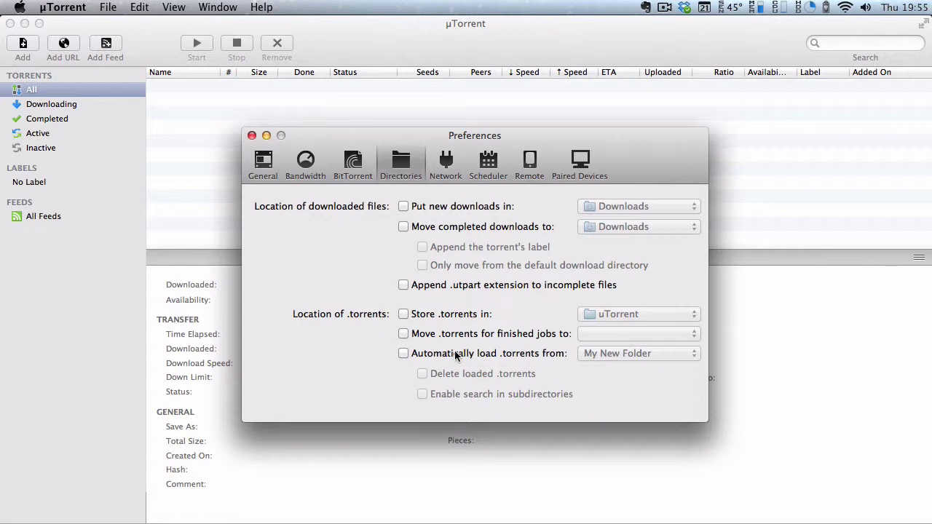
Turn on auto-loading of .torrents and point it at Dropbox > Torrent Folder.
click(403, 353)
click(672, 353)
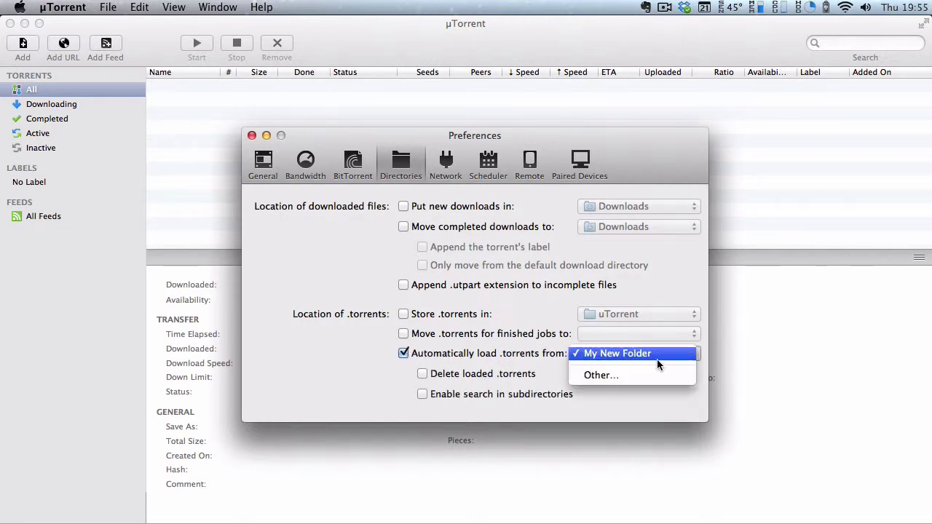
click(643, 377)
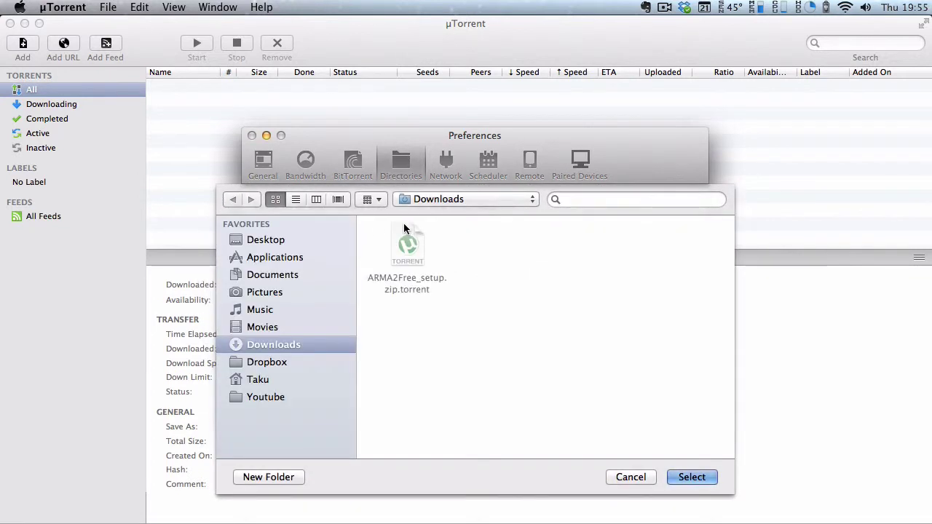
click(271, 361)
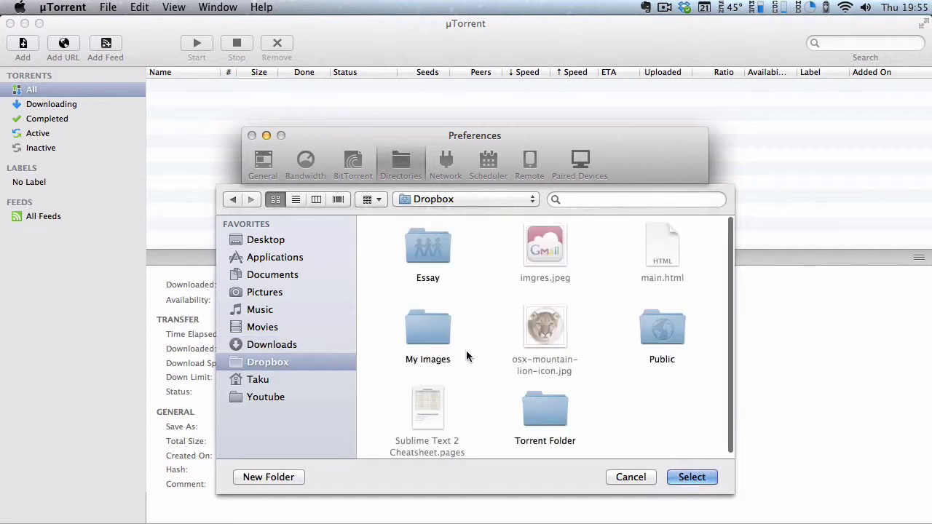
double_click(549, 413)
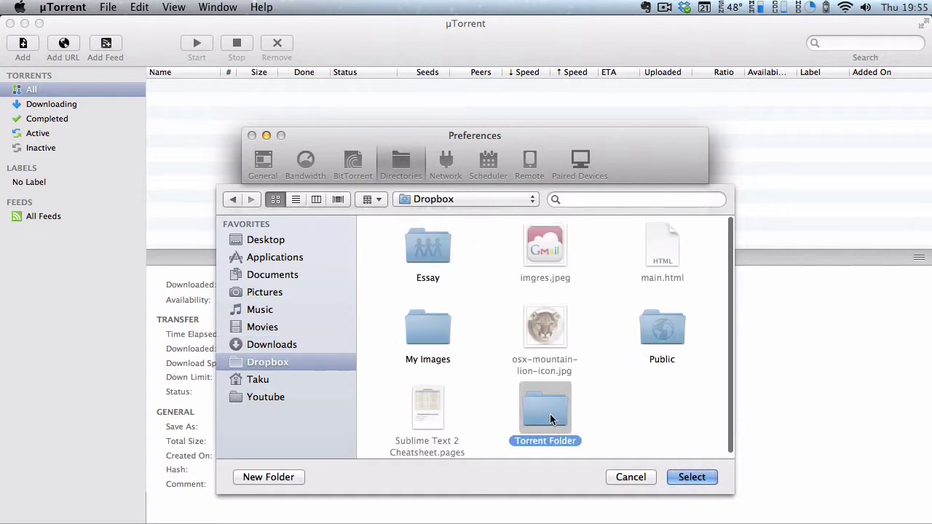
click(692, 479)
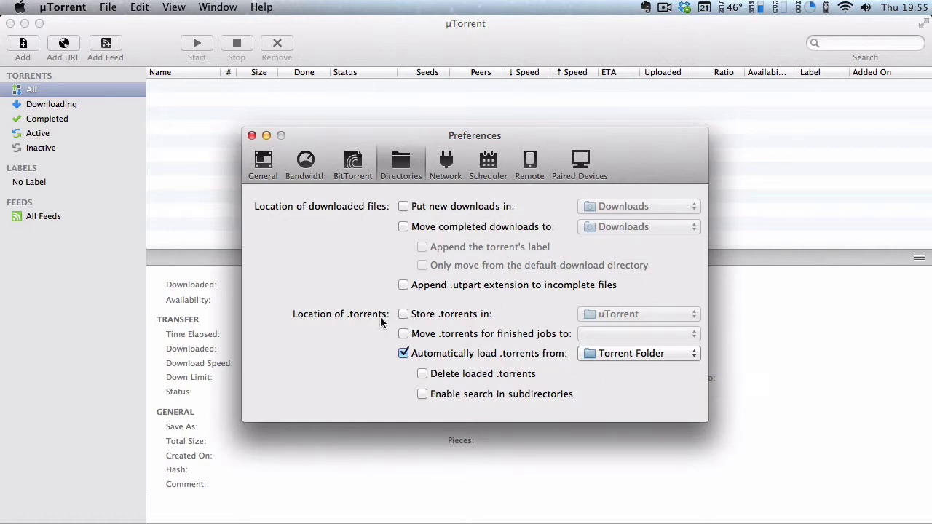
Delete .torrents after loading and move completed downloads to Dropbox > Torrent Folder.
click(423, 373)
click(404, 227)
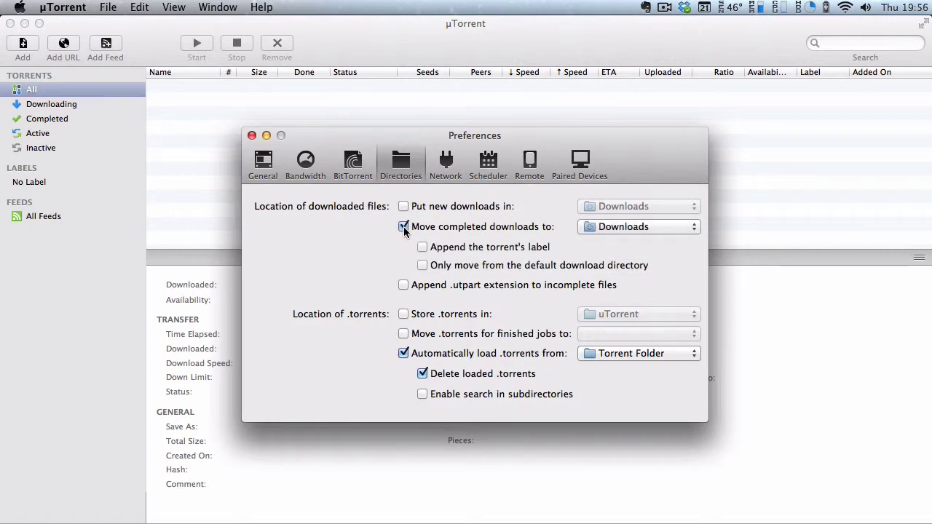
click(684, 228)
click(659, 249)
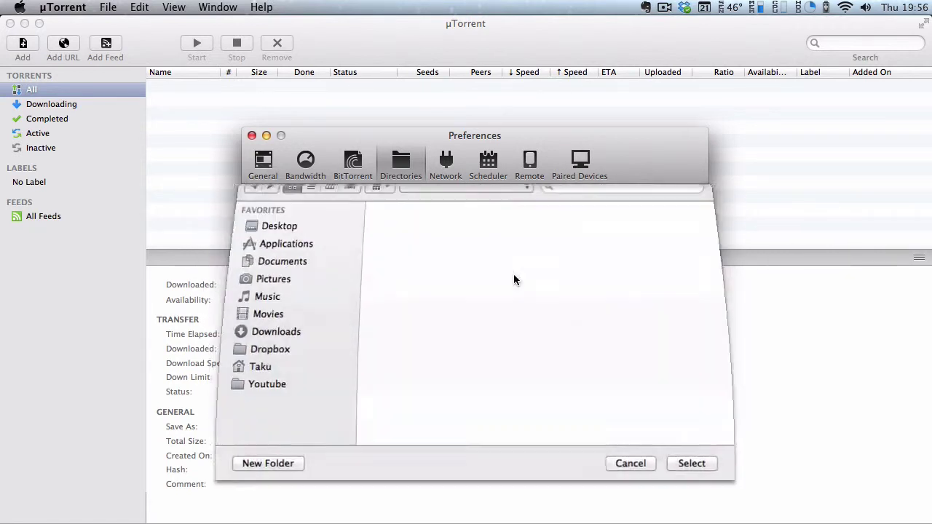
click(266, 362)
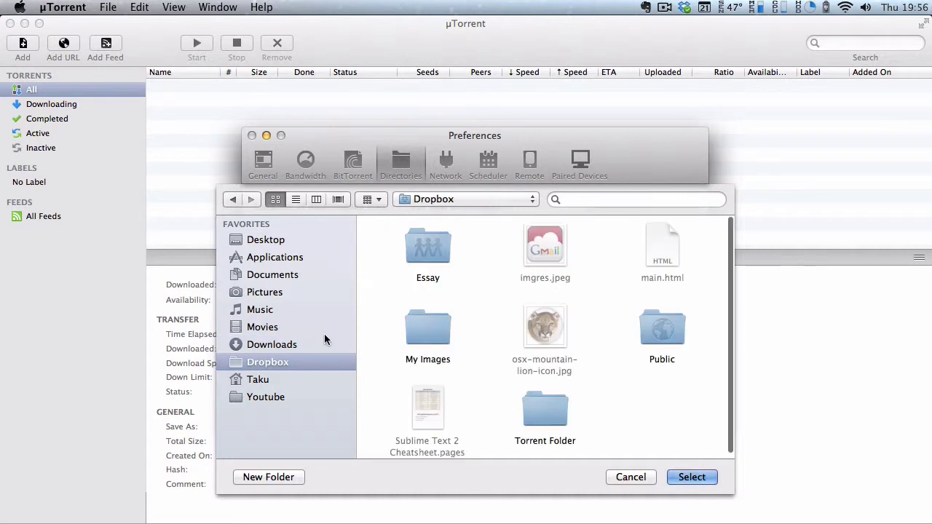
double_click(538, 407)
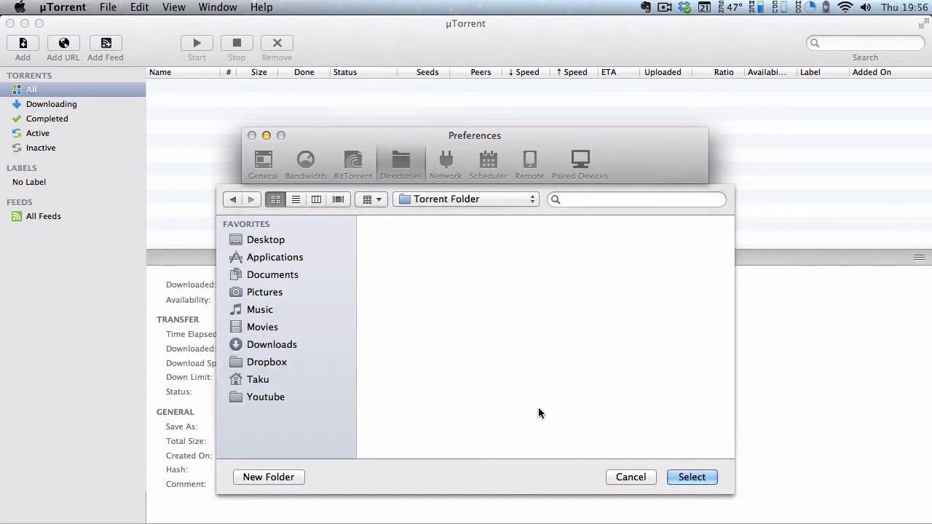
click(695, 476)
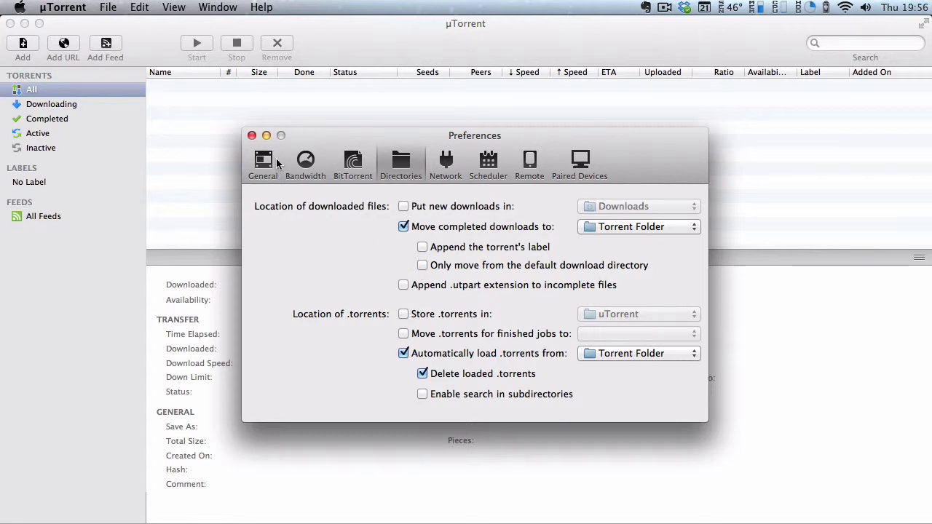
Close Preferences and bring the Finder window showing Dropbox to the front.
click(252, 136)
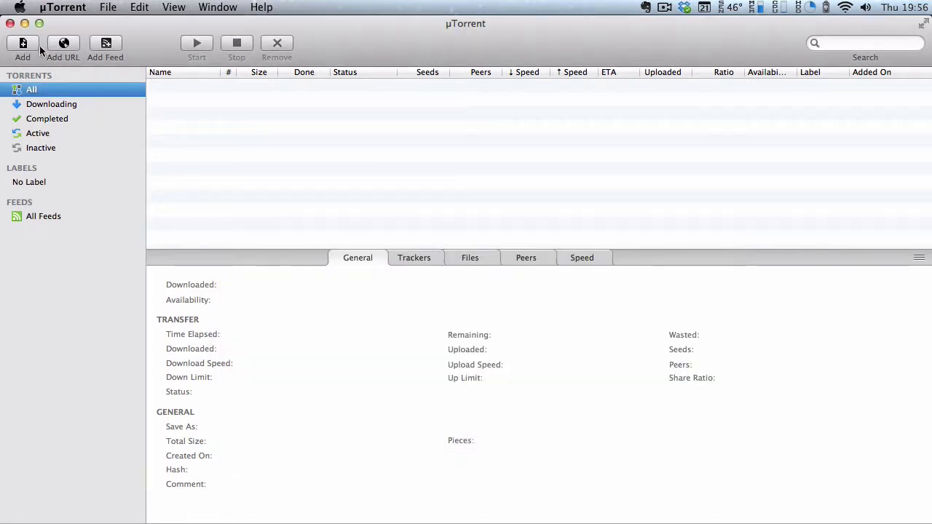
key(ctrl+Up)
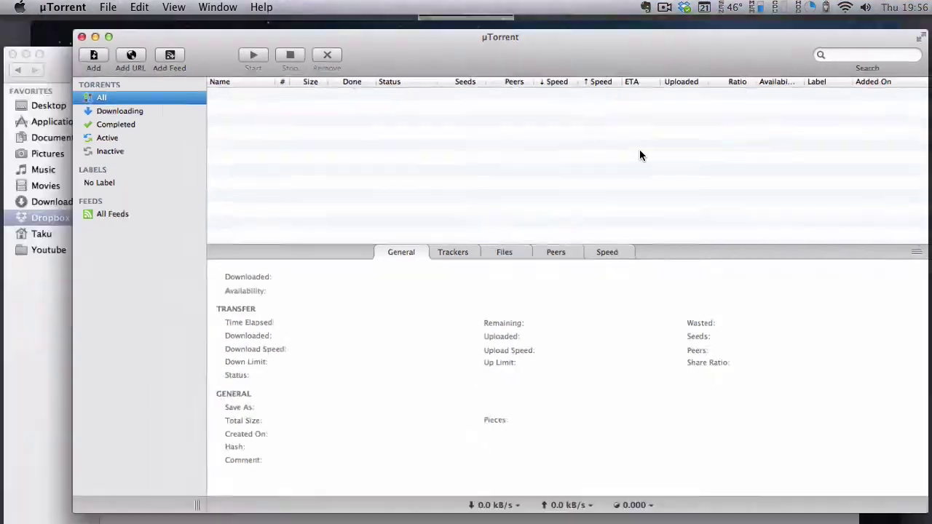
click(328, 275)
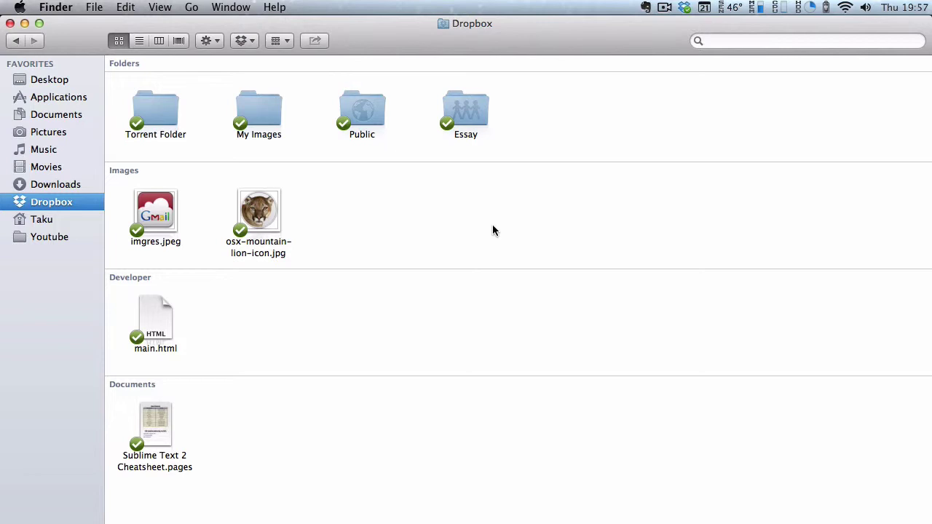
Move ARMA2Free_setup.zip.torrent from Downloads into Dropbox's Torrent Folder to test auto-loading.
click(58, 186)
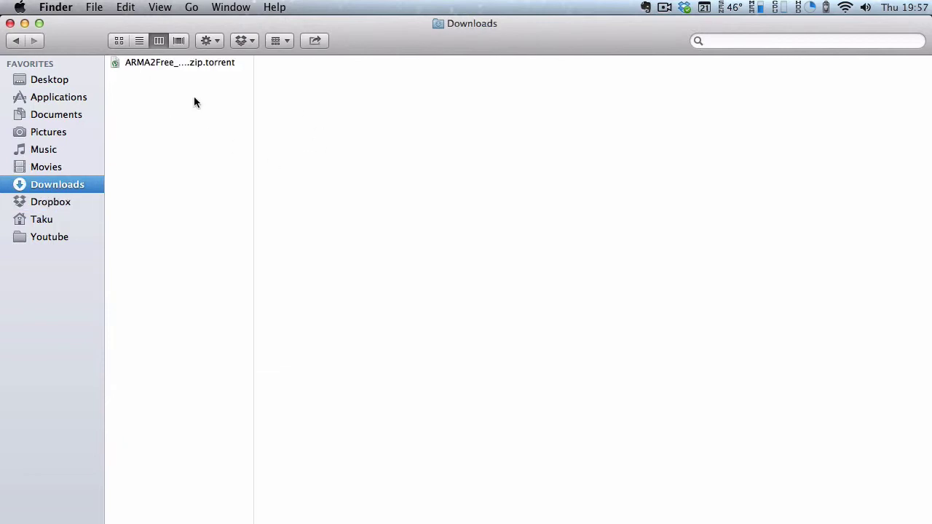
click(119, 41)
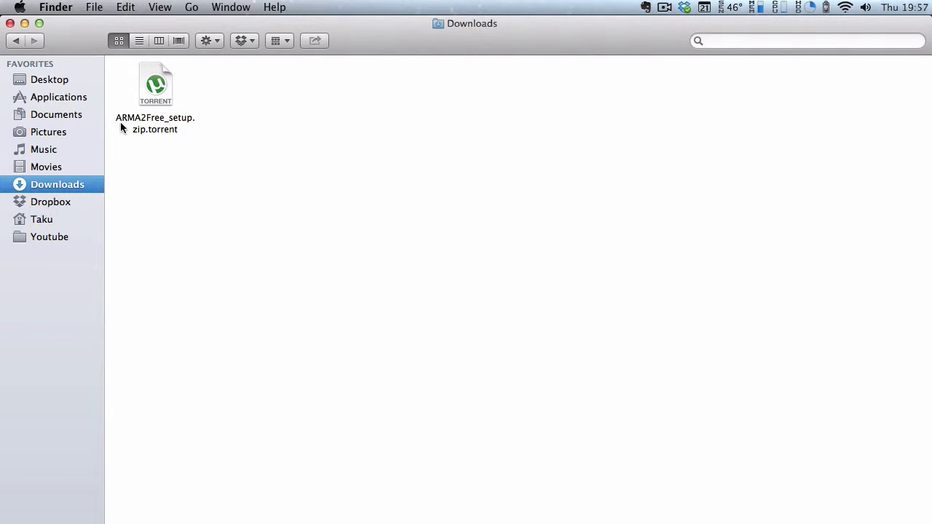
click(150, 123)
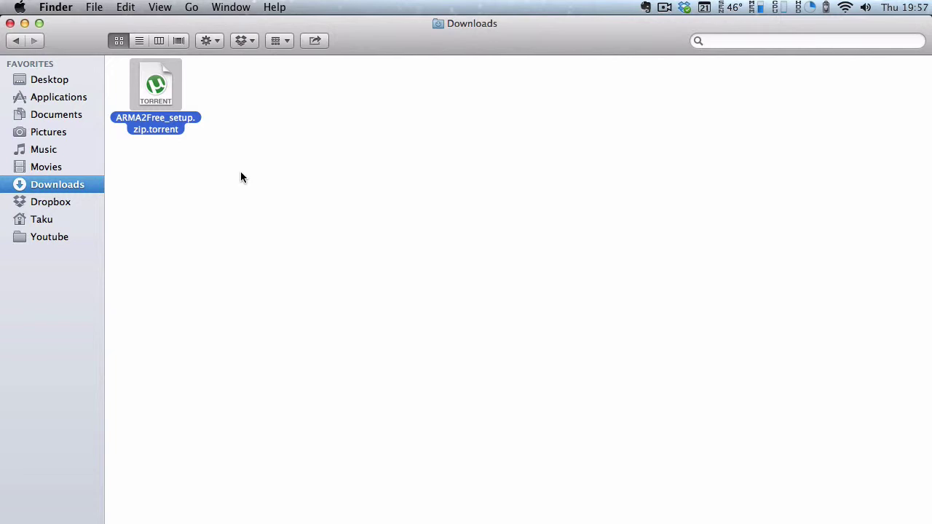
click(48, 202)
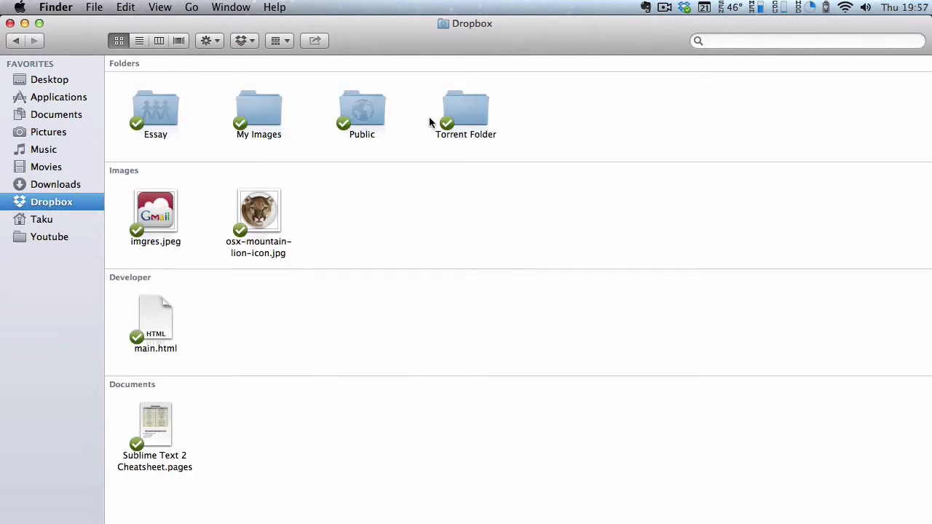
click(449, 112)
double_click(449, 115)
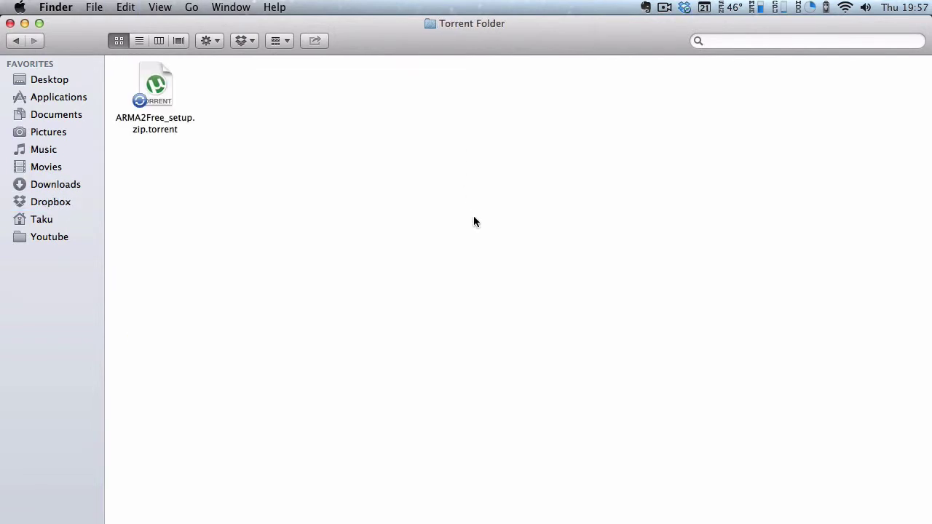
click(161, 122)
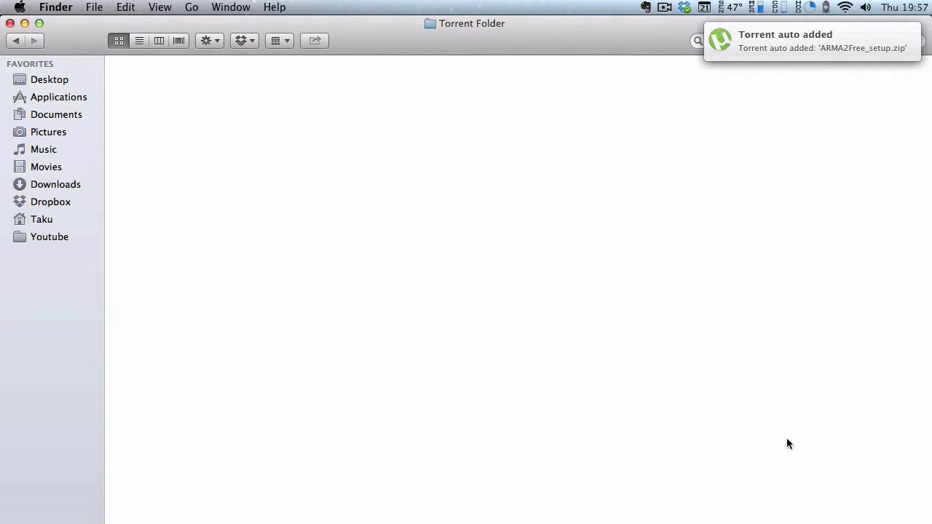
In µTorrent, widen the Name and Size columns to show the full download details.
click(796, 519)
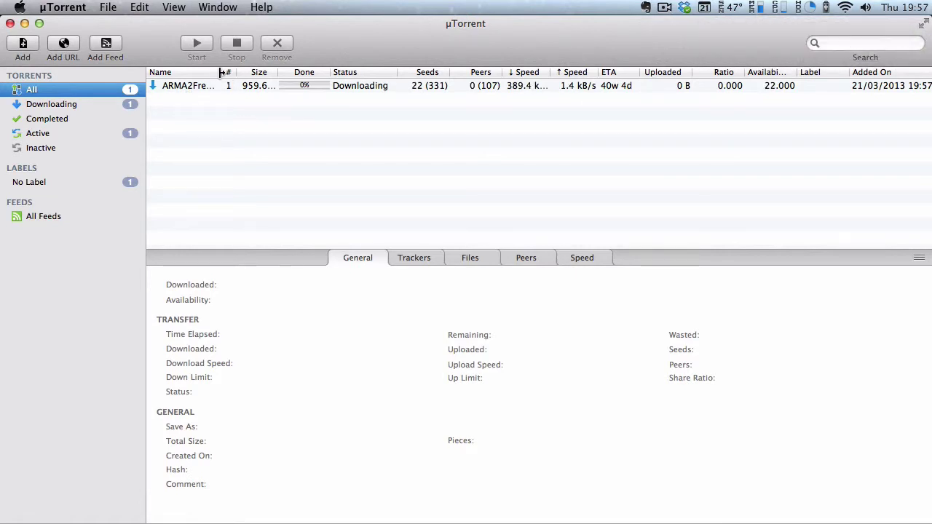
drag(221, 72, 289, 72)
click(272, 142)
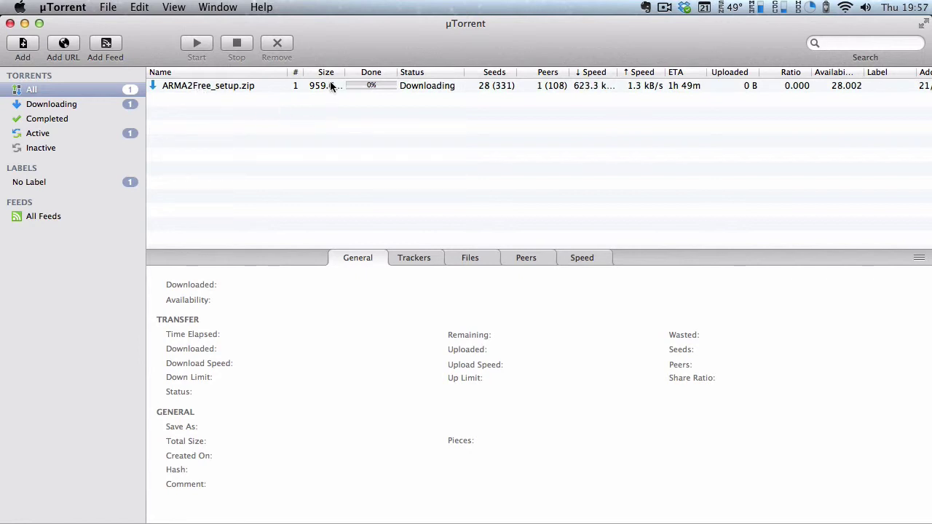
mouse_move(344, 72)
mouse_down()
mouse_move(363, 72)
mouse_move(353, 72)
mouse_up()
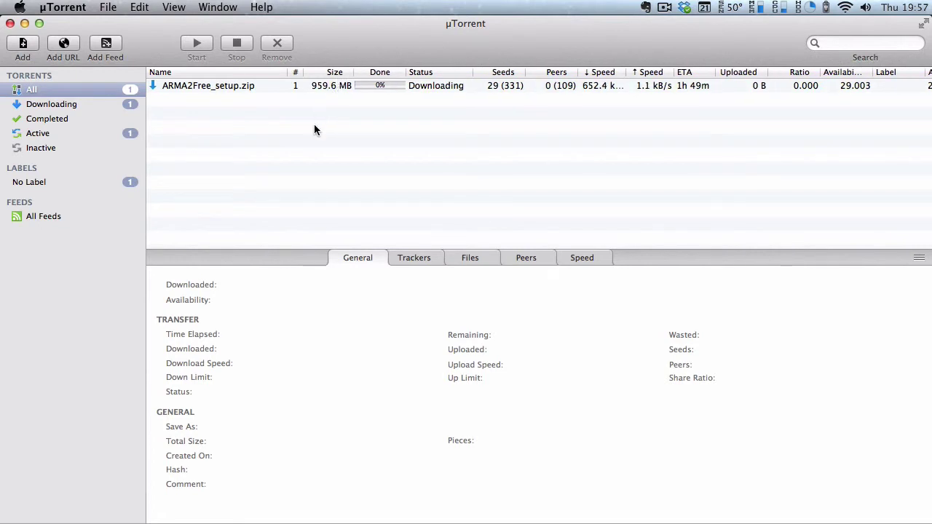
Remove the ARMA2Free_setup.zip download from the list and return to Finder.
click(255, 88)
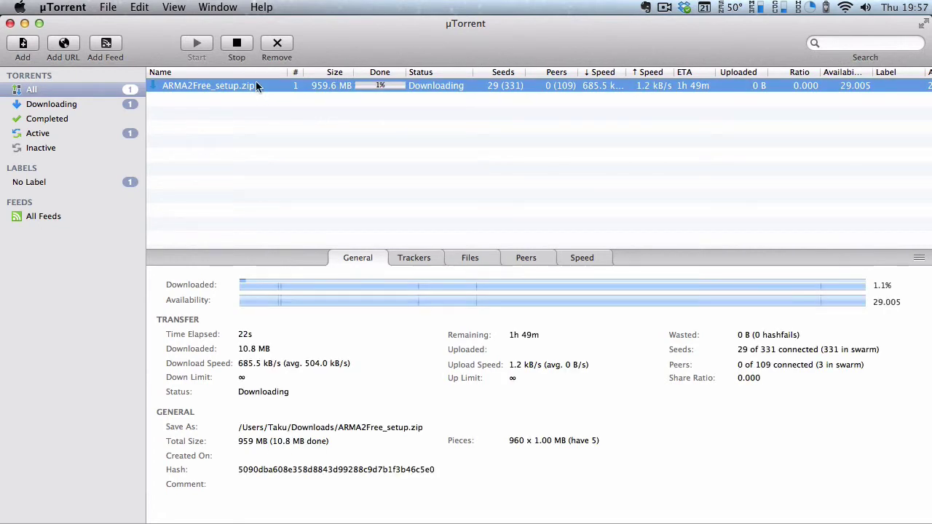
click(277, 44)
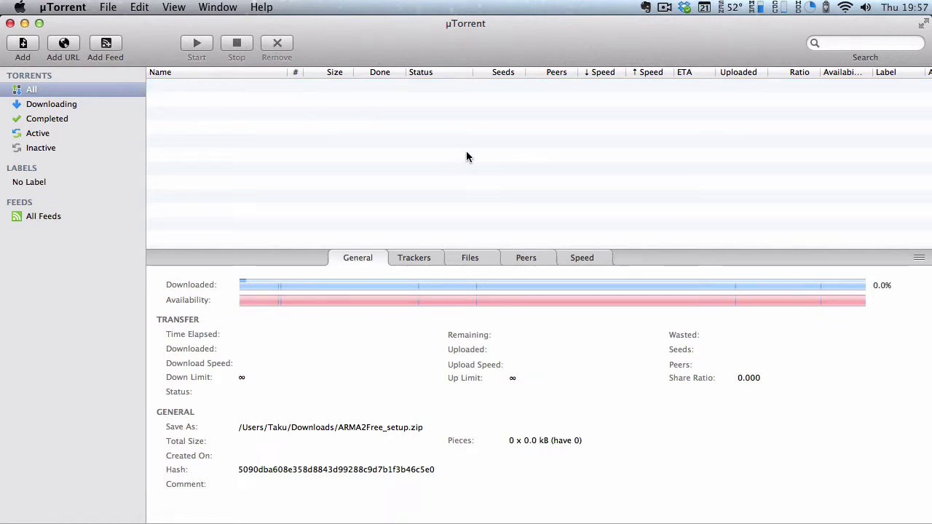
key(super+Tab)
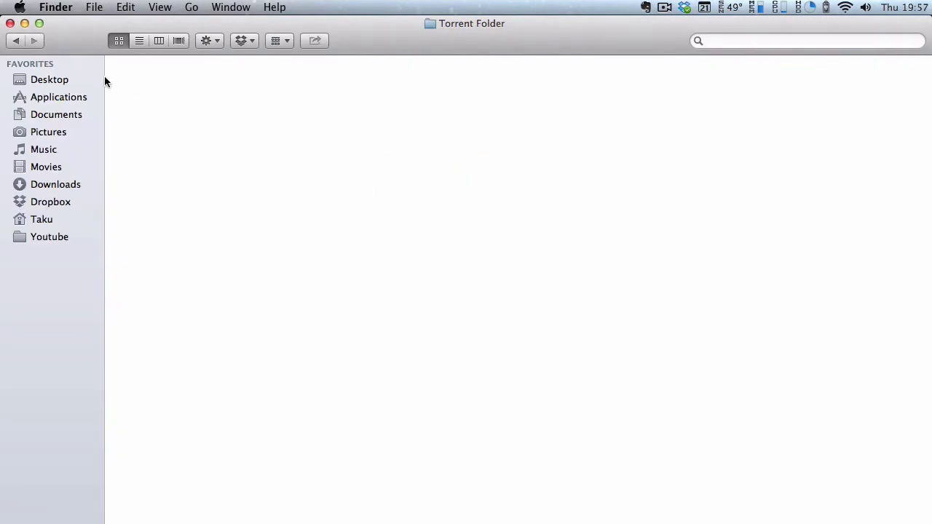
Go back to the Dropbox folder showing Torrent Folder, Essay, My Images and Public.
click(18, 40)
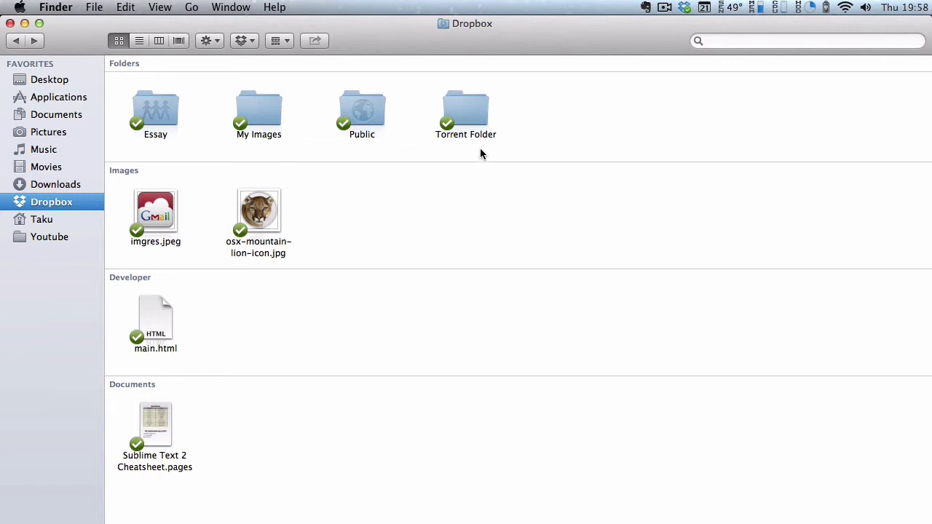
click(477, 125)
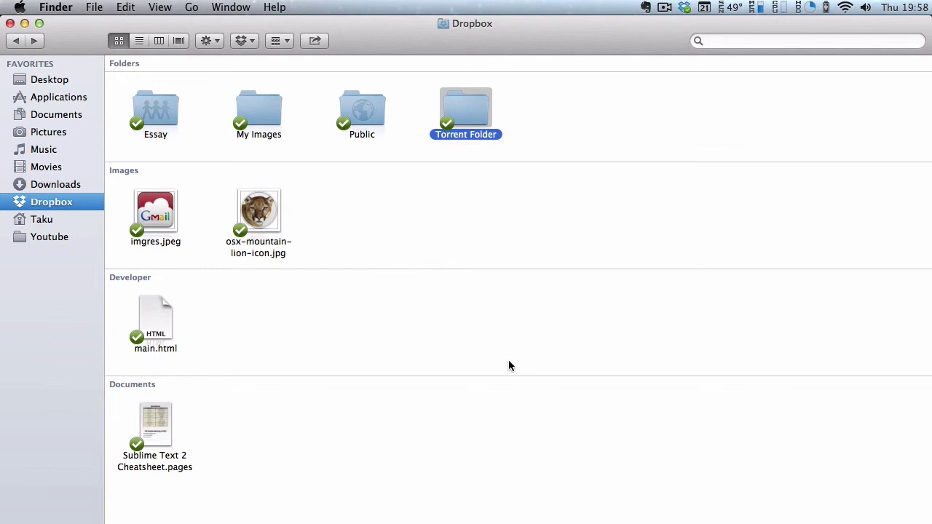
click(446, 226)
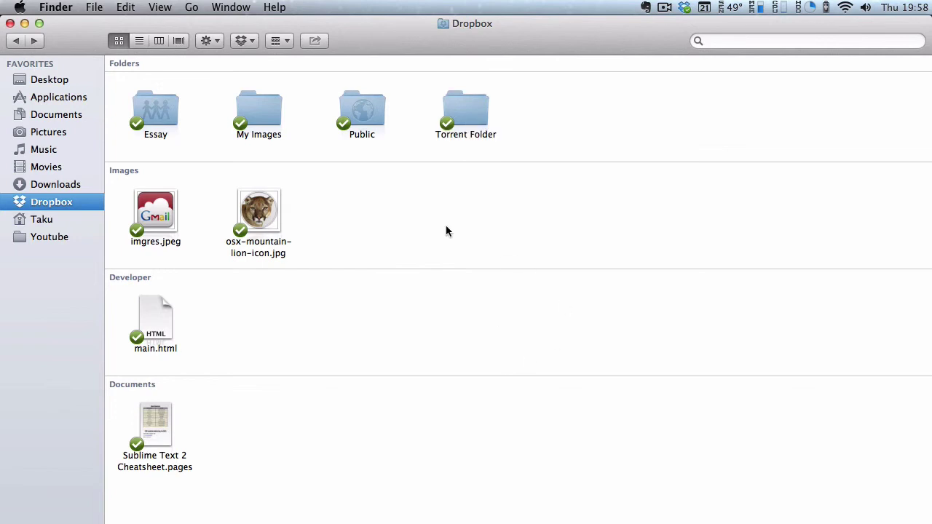